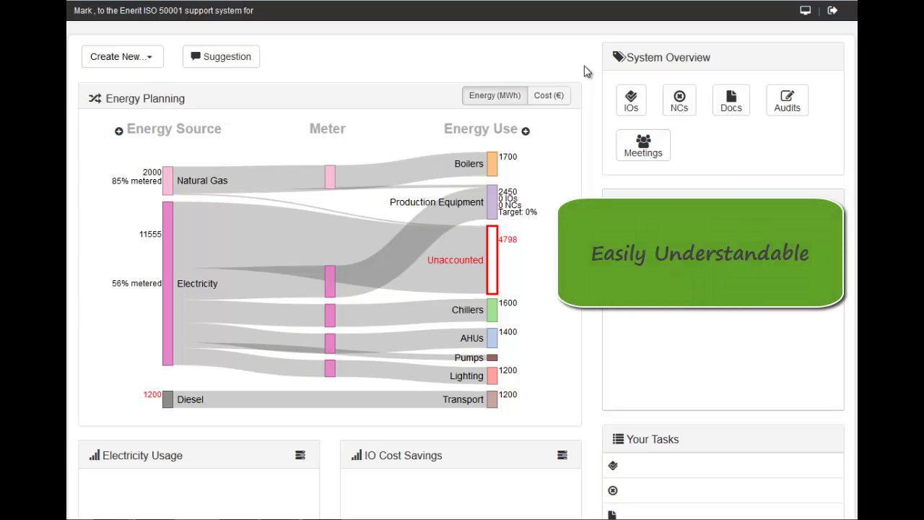
# Step: Check the Unaccounted cost breakdown in cost view and complete the electricity bill import
pyautogui.click(559, 101)
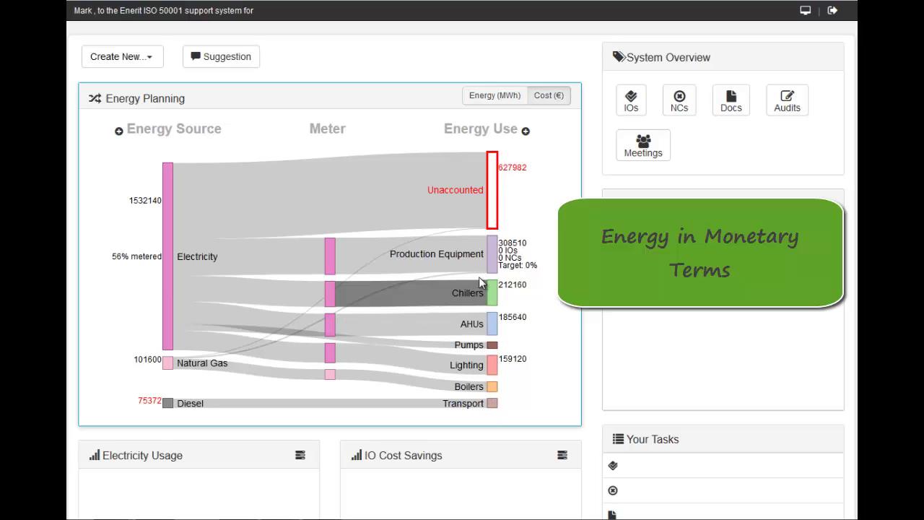
pyautogui.click(494, 174)
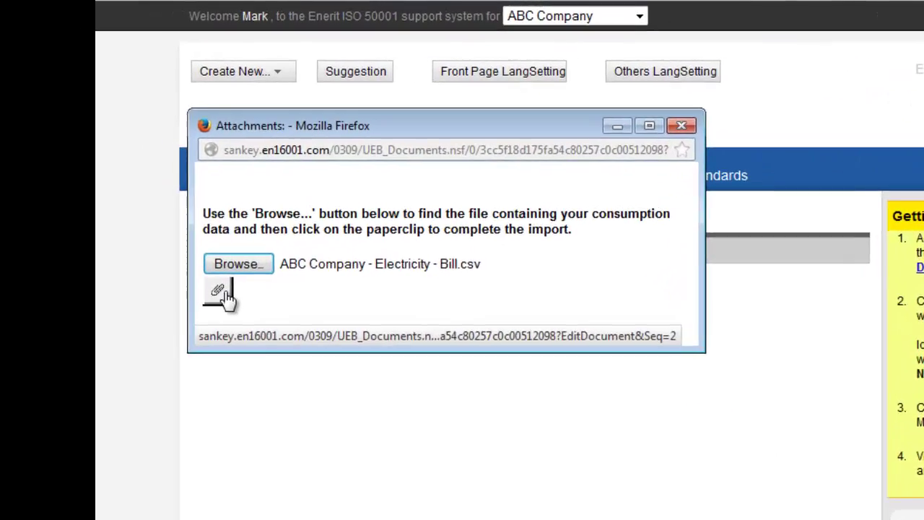
pyautogui.click(249, 328)
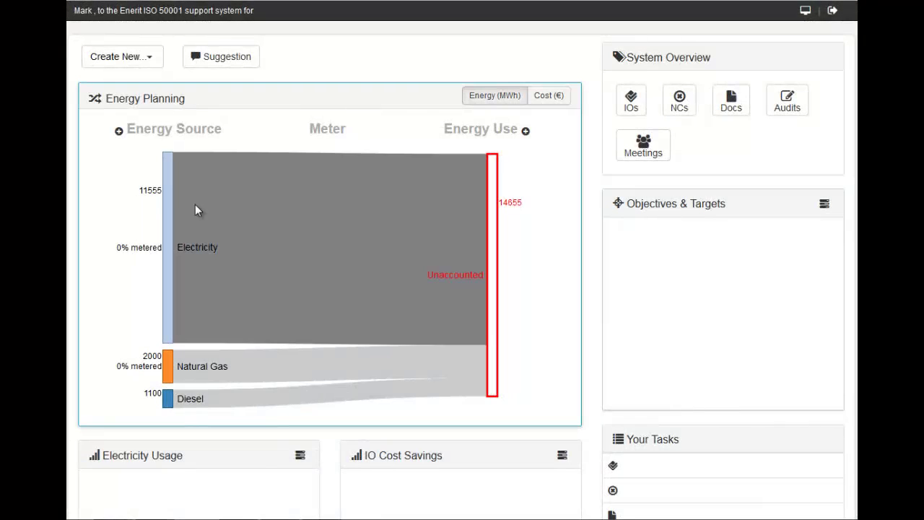
# Step: Inspect the Electricity and Unaccounted breakdowns, closing each popup afterwards
pyautogui.click(168, 194)
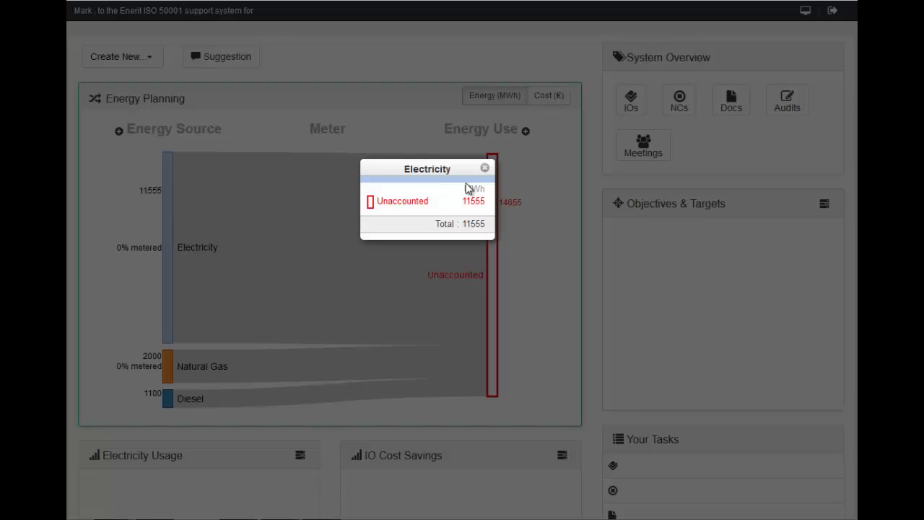
pyautogui.click(484, 168)
pyautogui.click(492, 201)
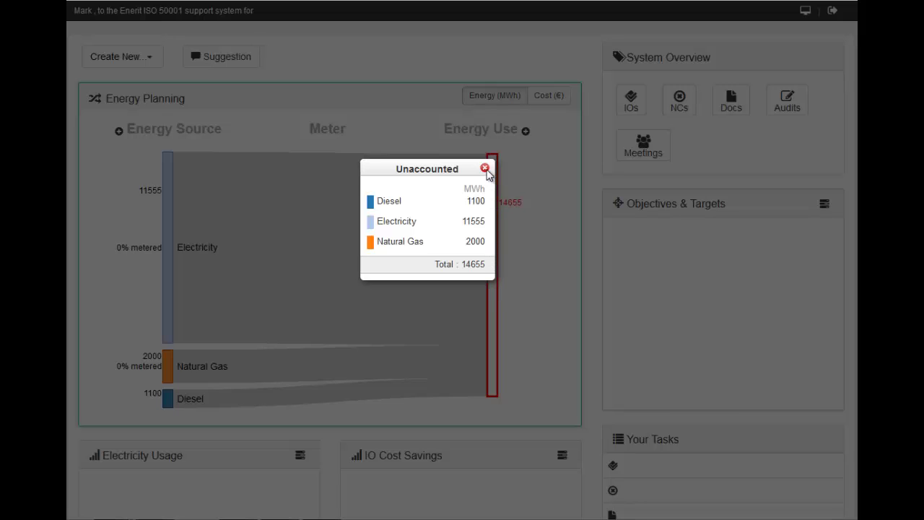
pyautogui.click(485, 168)
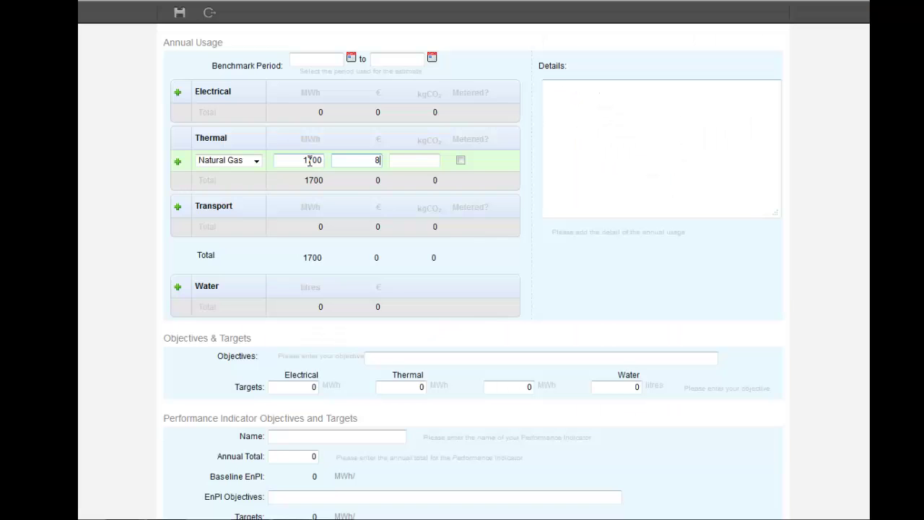
# Step: Enter usage values 8360 and 72, checking the chart in Cost (€) and Energy (MWh) views
pyautogui.write('8360')
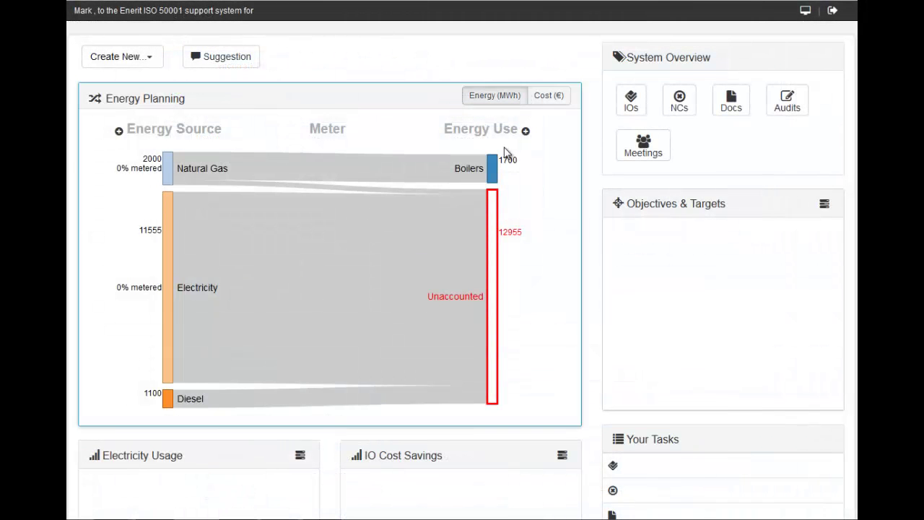
pyautogui.click(550, 96)
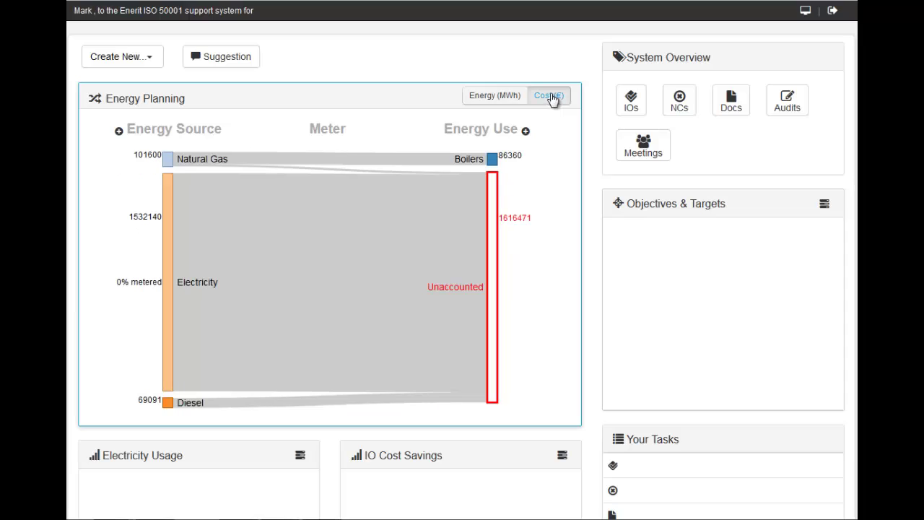
pyautogui.click(498, 96)
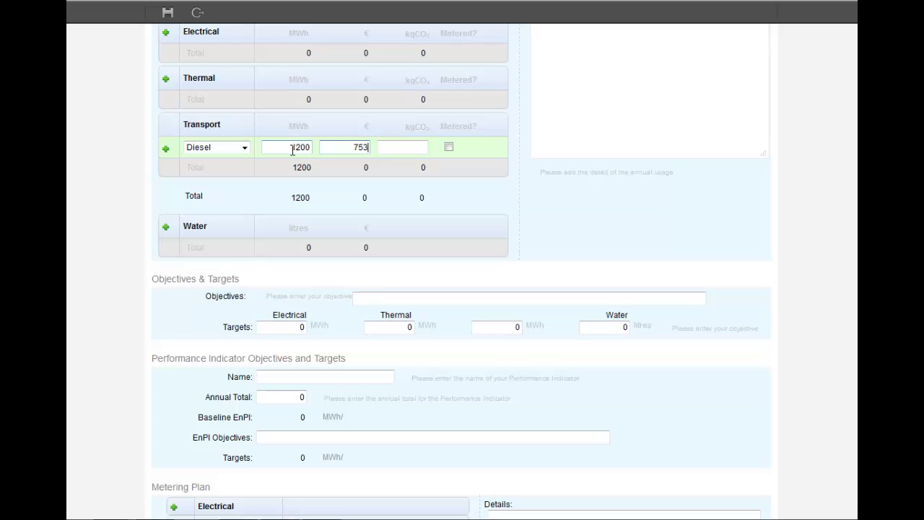
pyautogui.write('72')
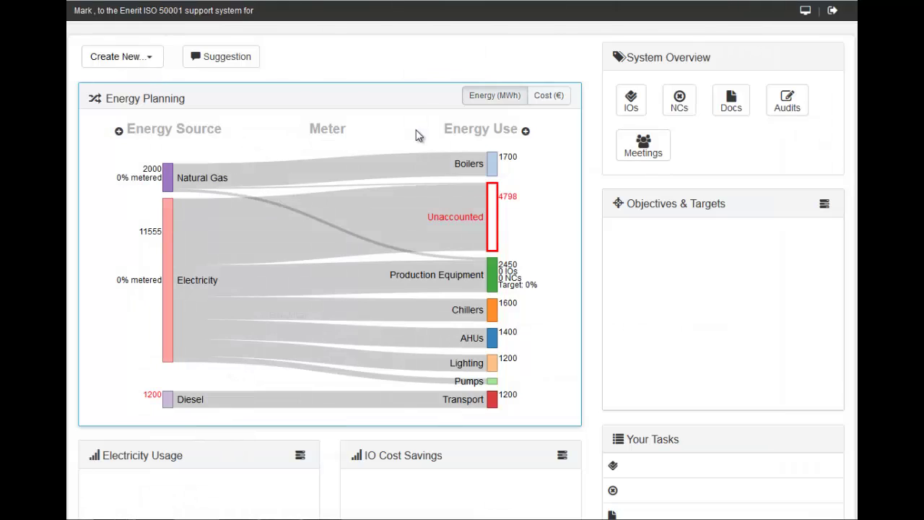
pyautogui.click(493, 211)
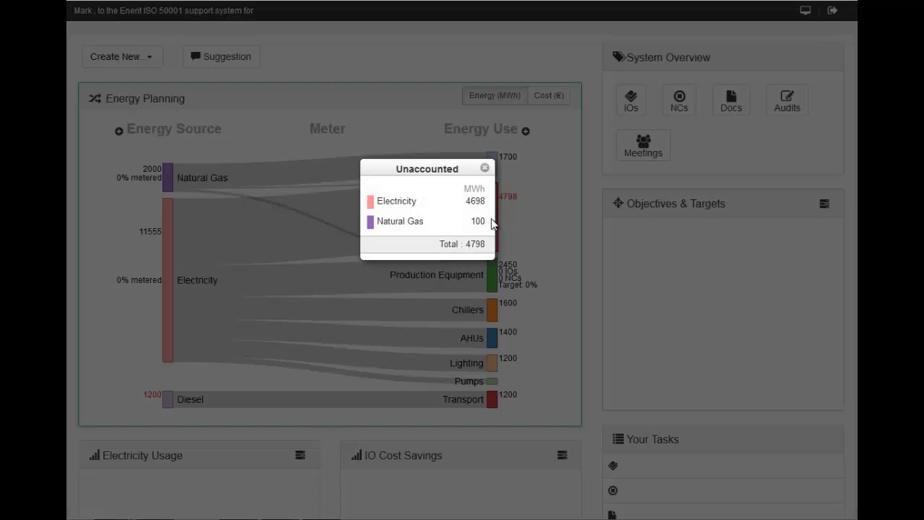
pyautogui.click(495, 281)
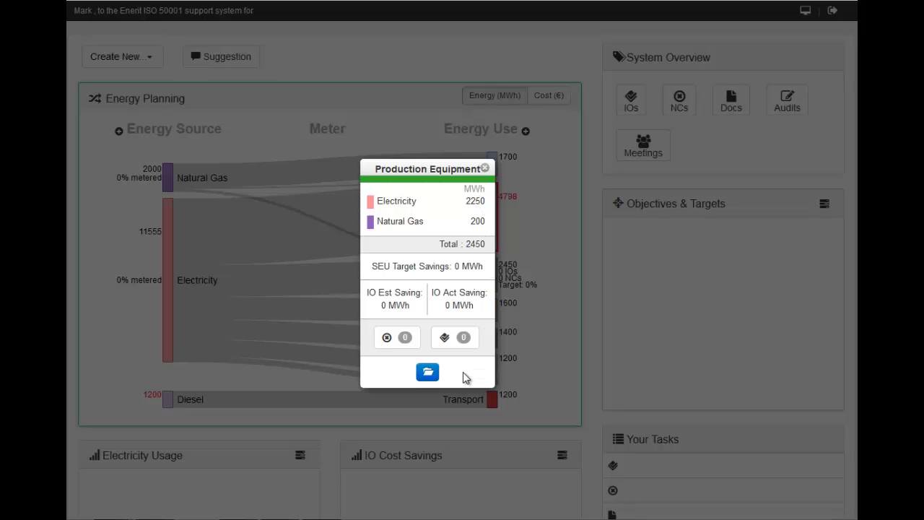
pyautogui.click(467, 396)
pyautogui.click(168, 230)
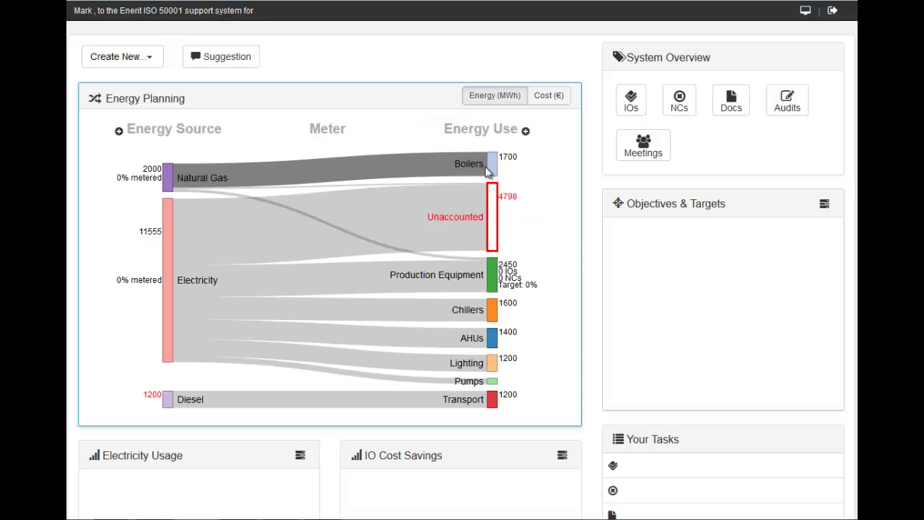
pyautogui.click(484, 167)
pyautogui.click(168, 178)
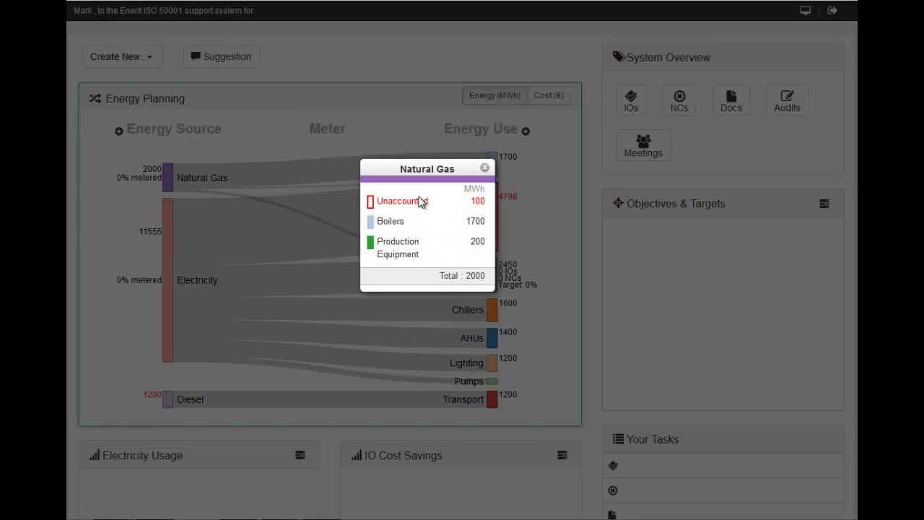
pyautogui.click(485, 167)
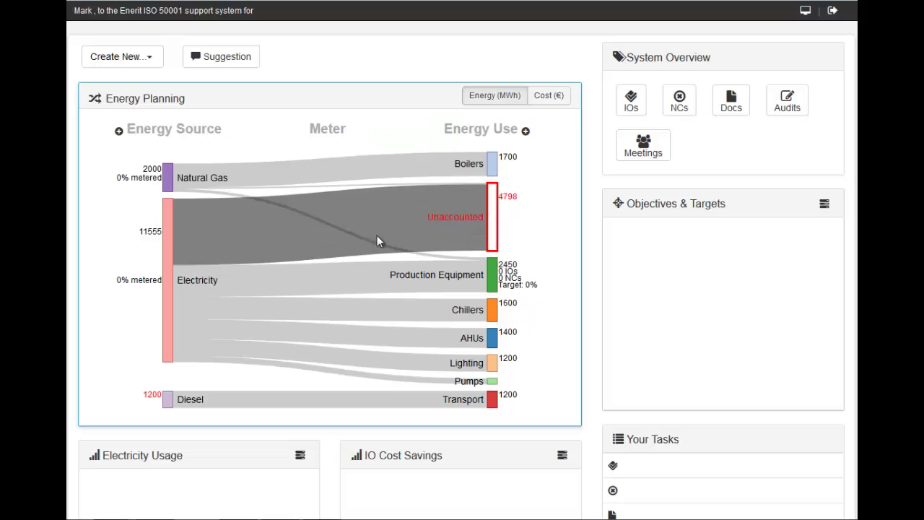
pyautogui.click(165, 400)
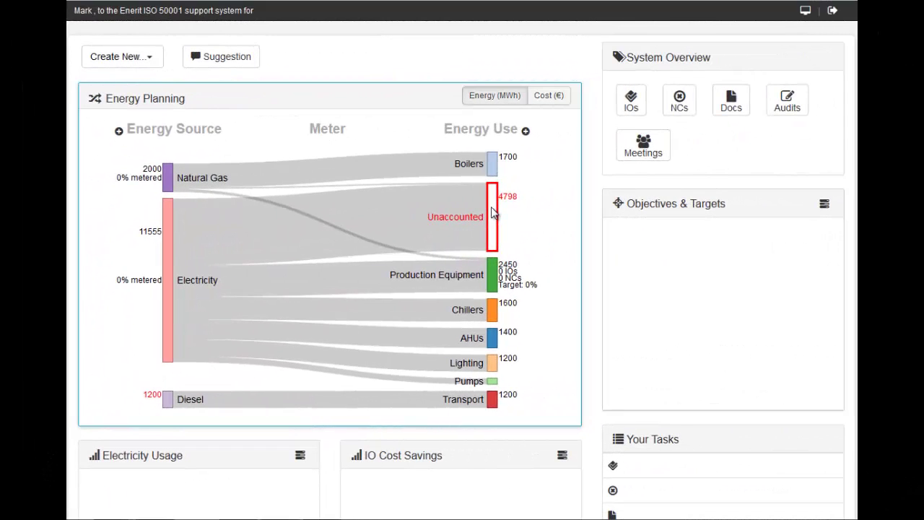
pyautogui.click(493, 212)
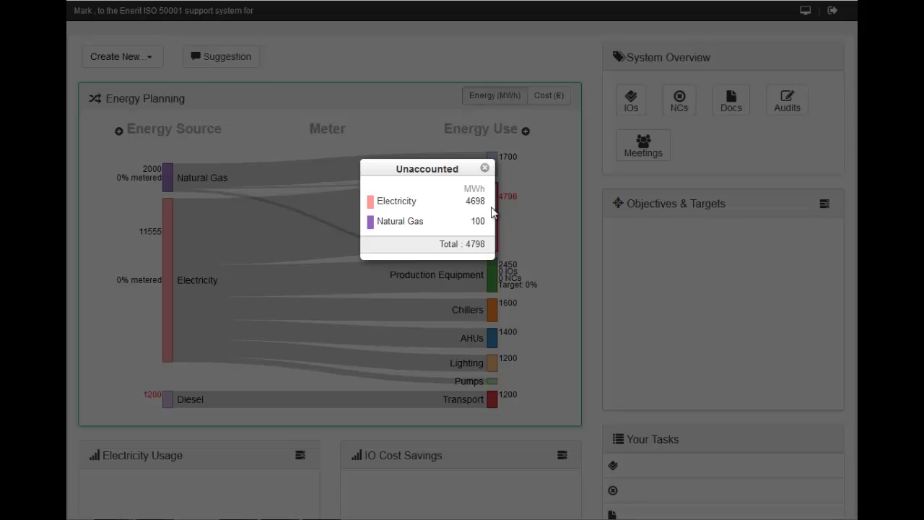
# Step: Close the Unaccounted breakdown and save the usage record with Electricity metered
pyautogui.press('Escape')
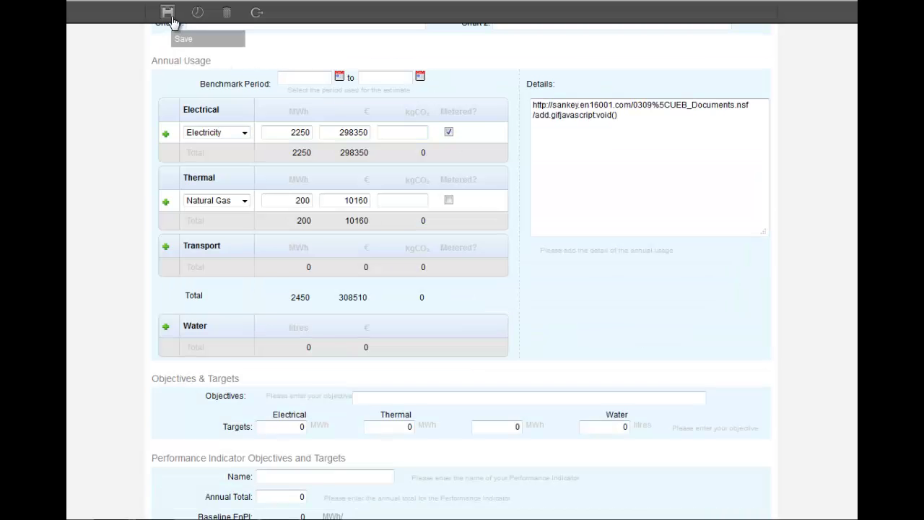
pyautogui.click(167, 12)
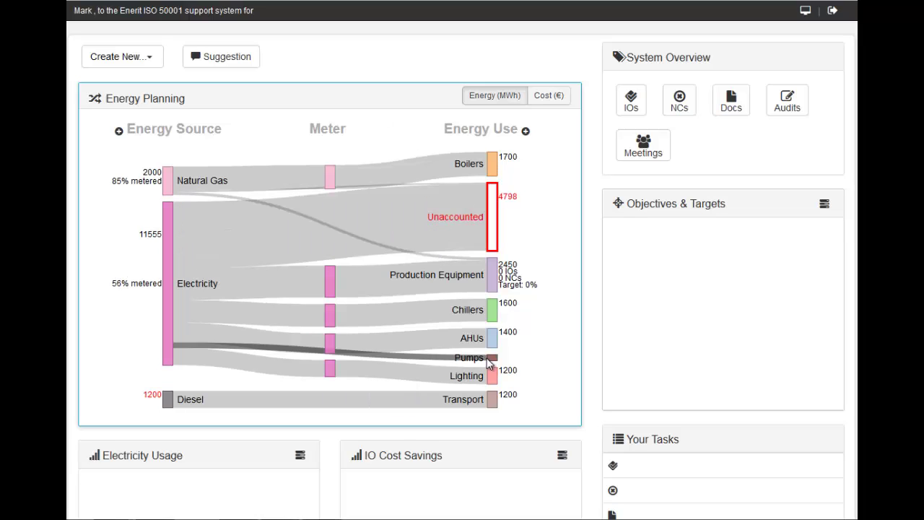
# Step: Reorder the Energy Use column so Production Equipment sits above Unaccounted
pyautogui.moveTo(491, 278); pyautogui.dragTo(401, 233)
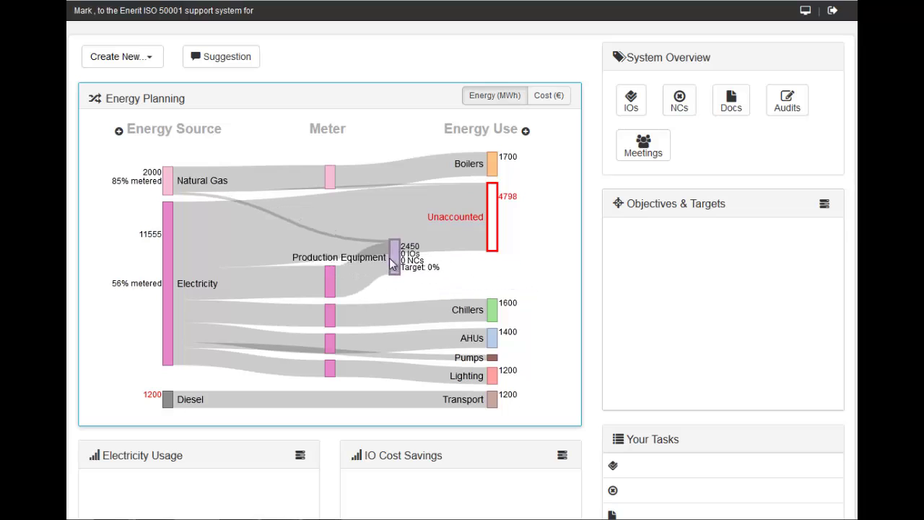
pyautogui.moveTo(492, 210); pyautogui.dragTo(498, 252)
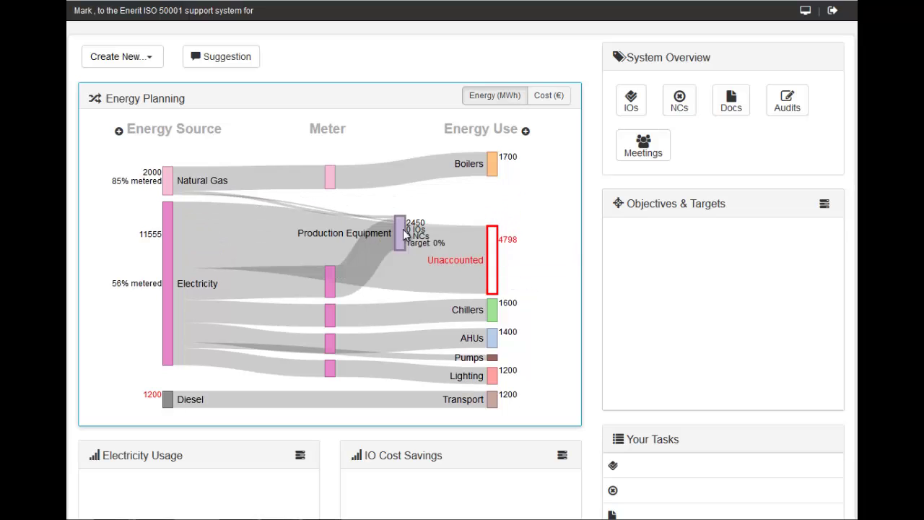
pyautogui.moveTo(408, 238)
pyautogui.mouseDown()
pyautogui.moveTo(456, 205)
pyautogui.moveTo(498, 206)
pyautogui.mouseUp()
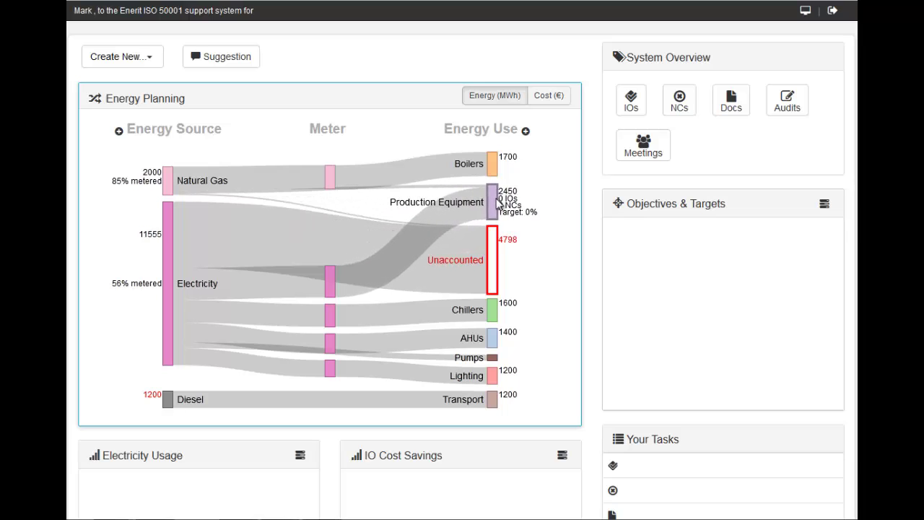
# Step: Review Unaccounted costs, then show Production Equipment's 2450 MWh details in energy view
pyautogui.click(556, 101)
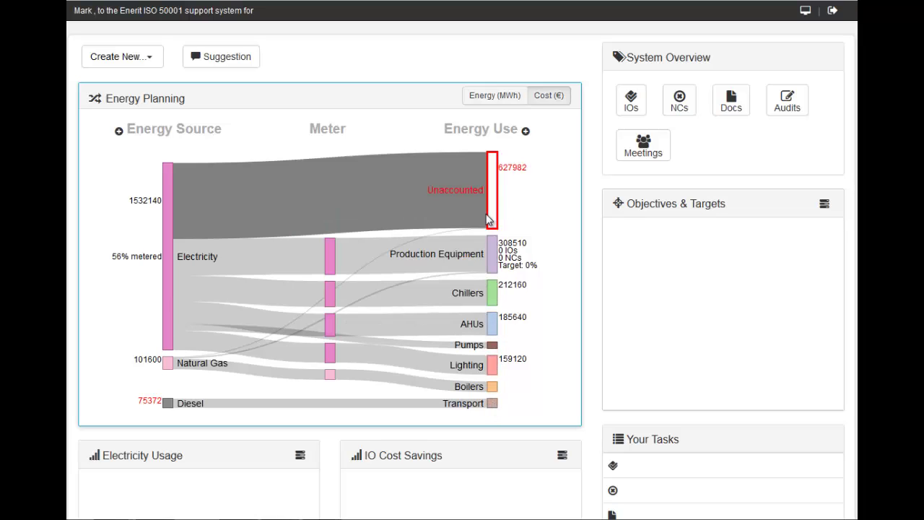
pyautogui.click(493, 174)
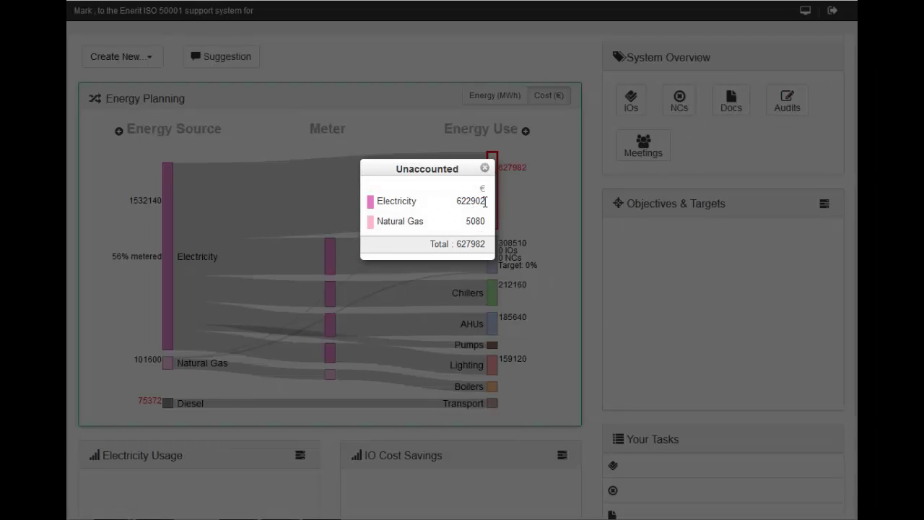
pyautogui.click(497, 206)
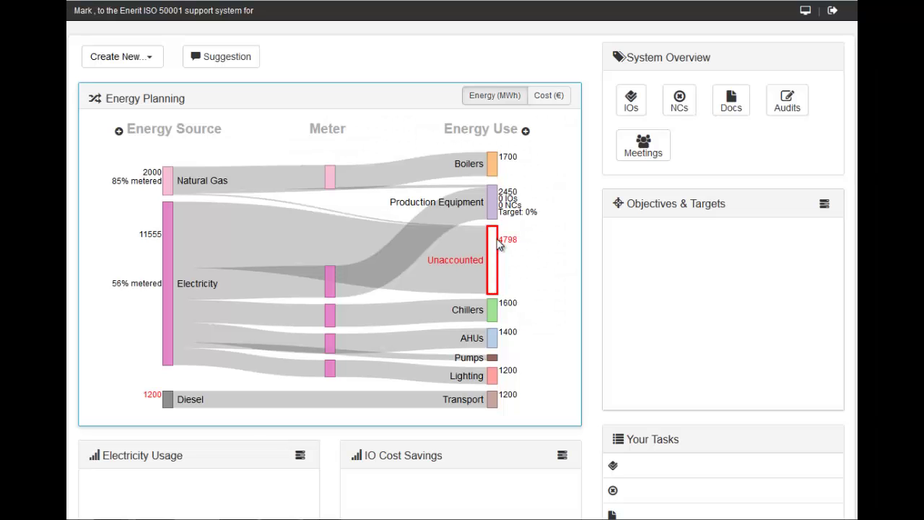
pyautogui.click(492, 198)
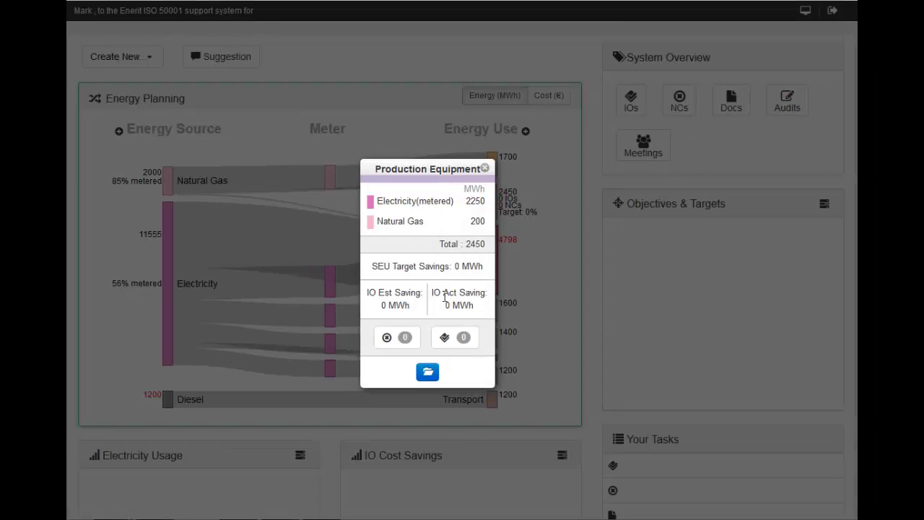